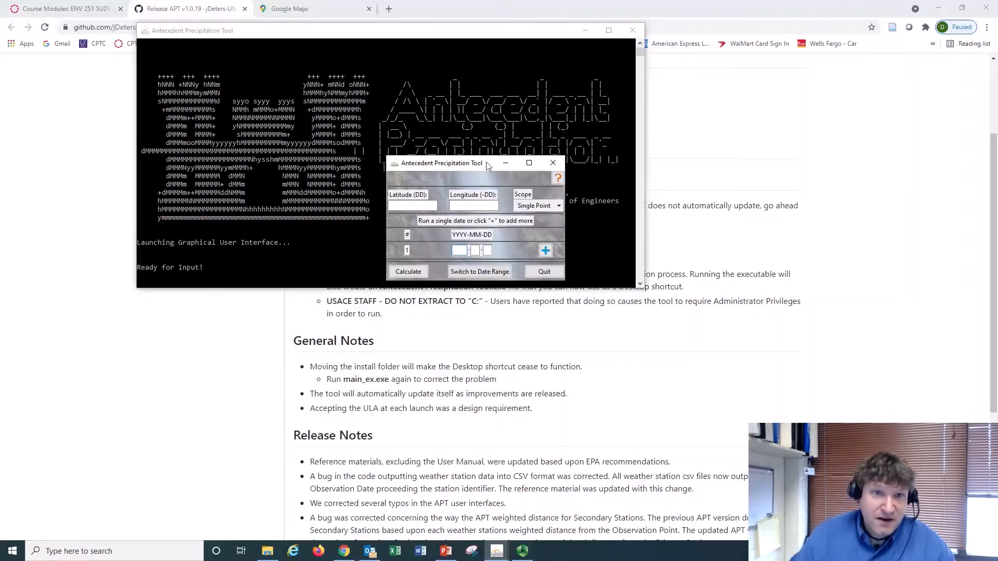
Try out the Custom Polygon scope and a second date row, returning to Single Point with one date row
drag(464, 165, 493, 103)
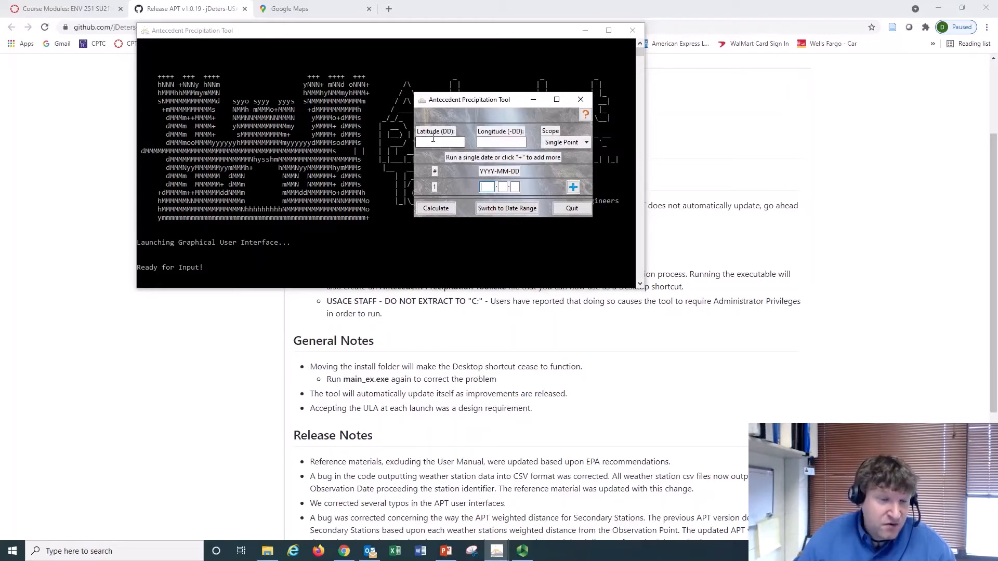
click(586, 143)
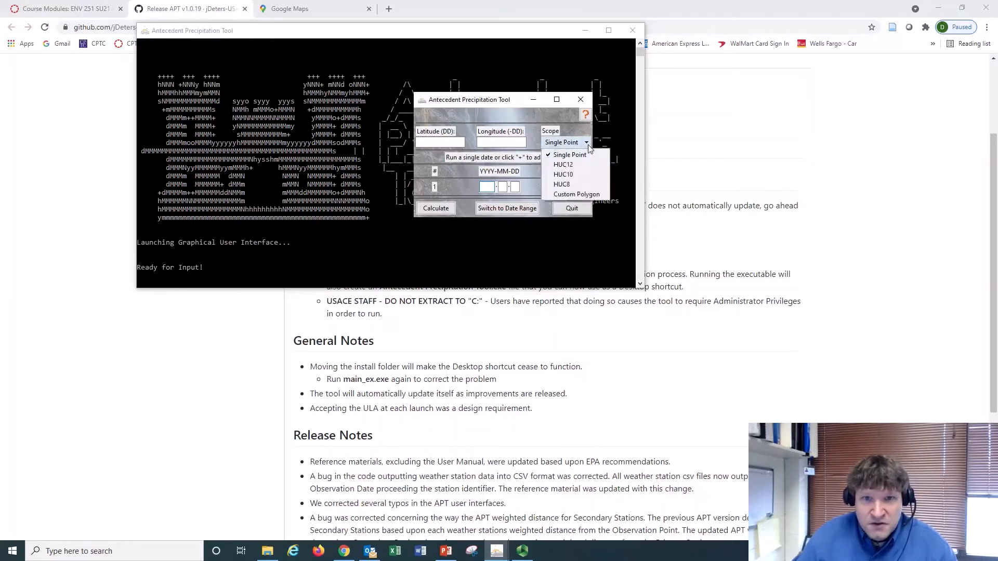
click(561, 194)
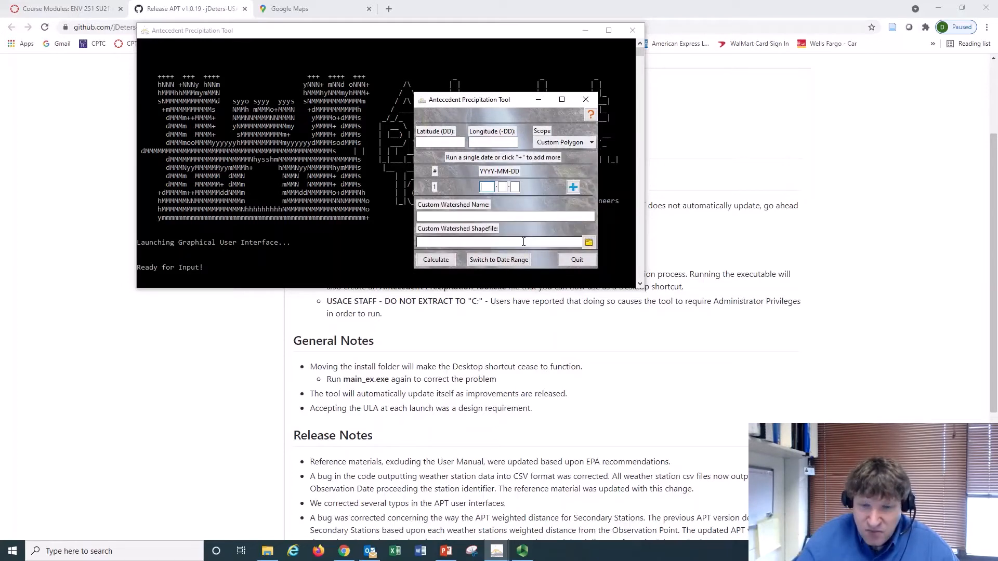
click(565, 142)
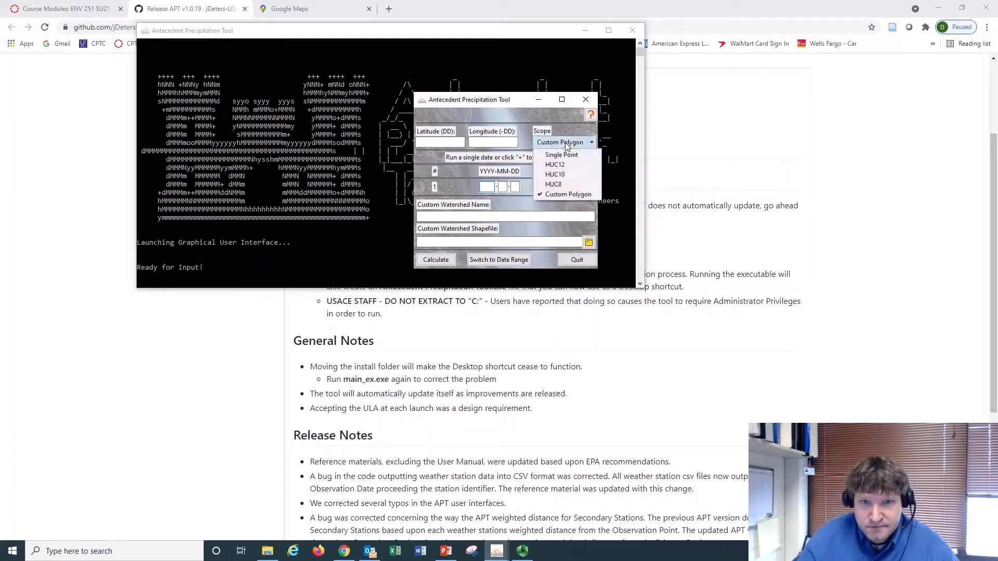
click(559, 157)
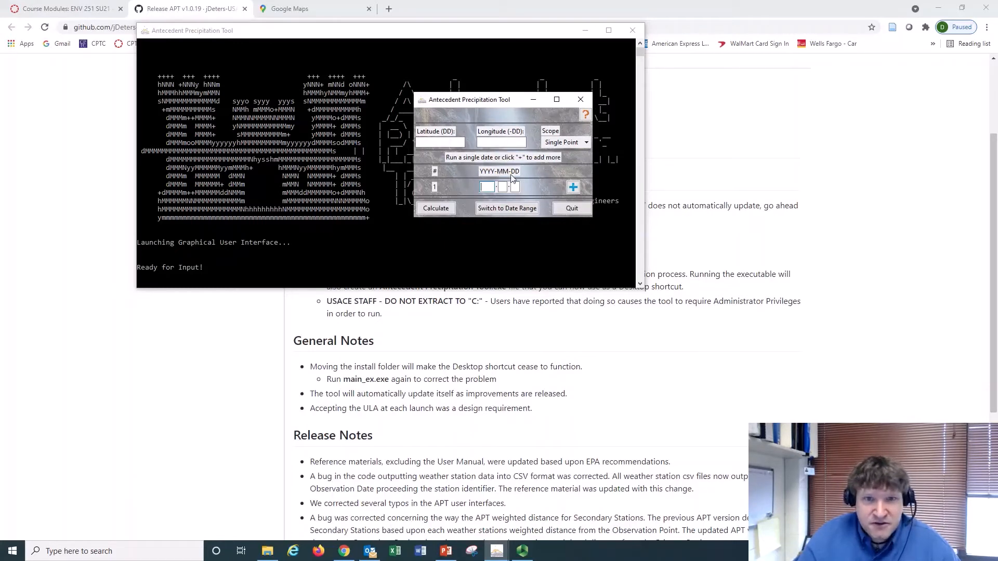
click(572, 188)
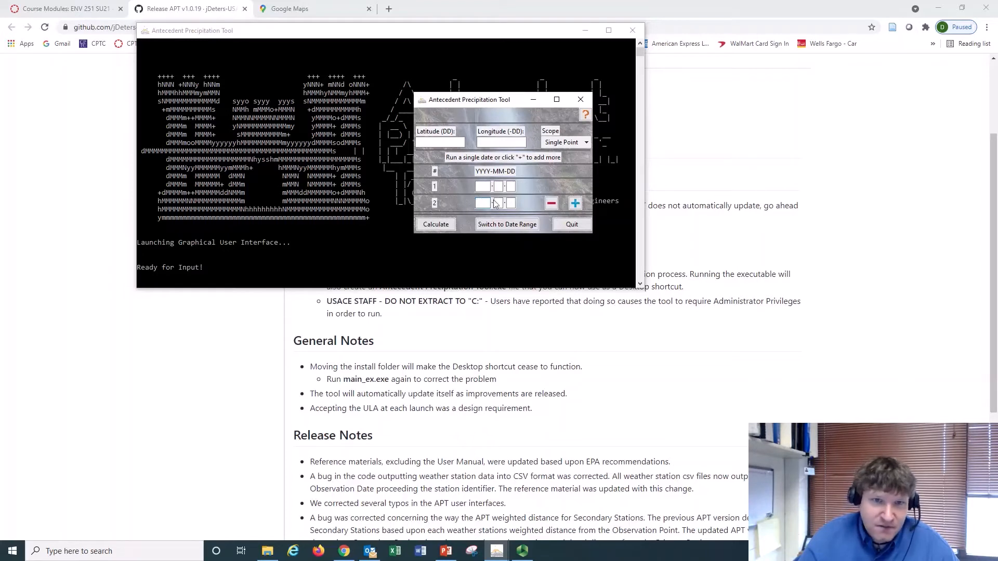
click(551, 204)
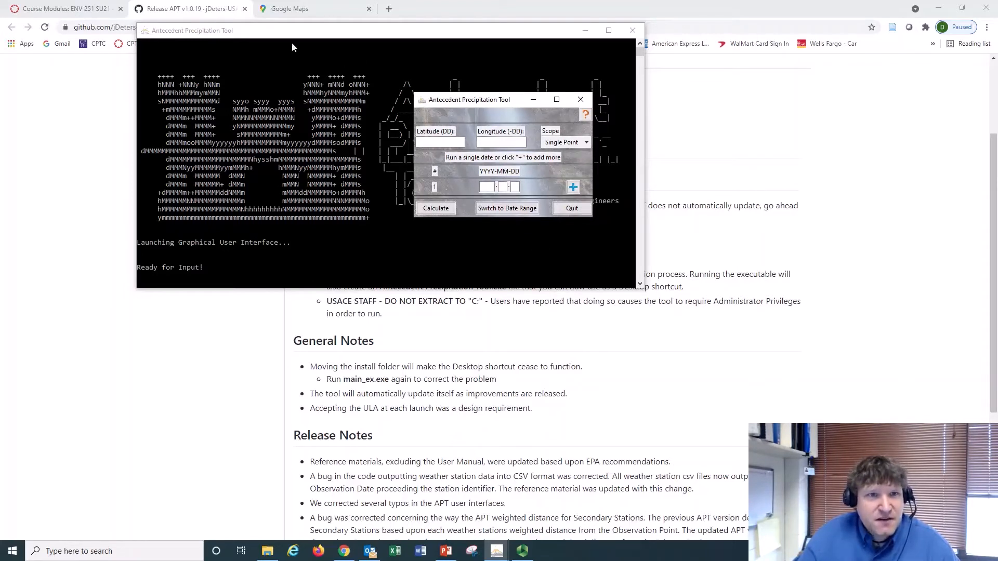
Switch to Google Maps and mark a point on the northern edge of the Flett Creek wetland to get its coordinates
click(291, 9)
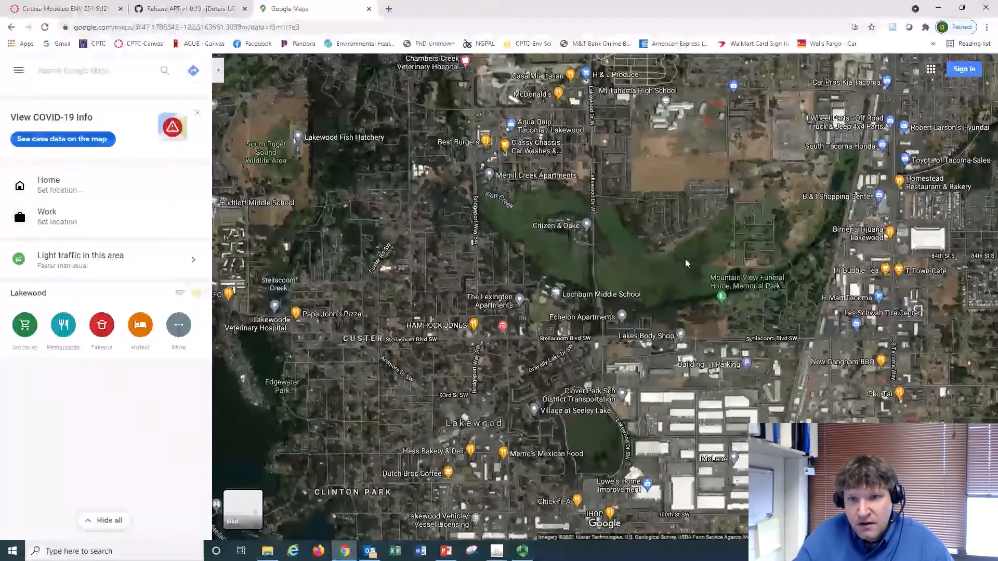
scroll(680, 256, up, 1)
scroll(680, 257, up, 2)
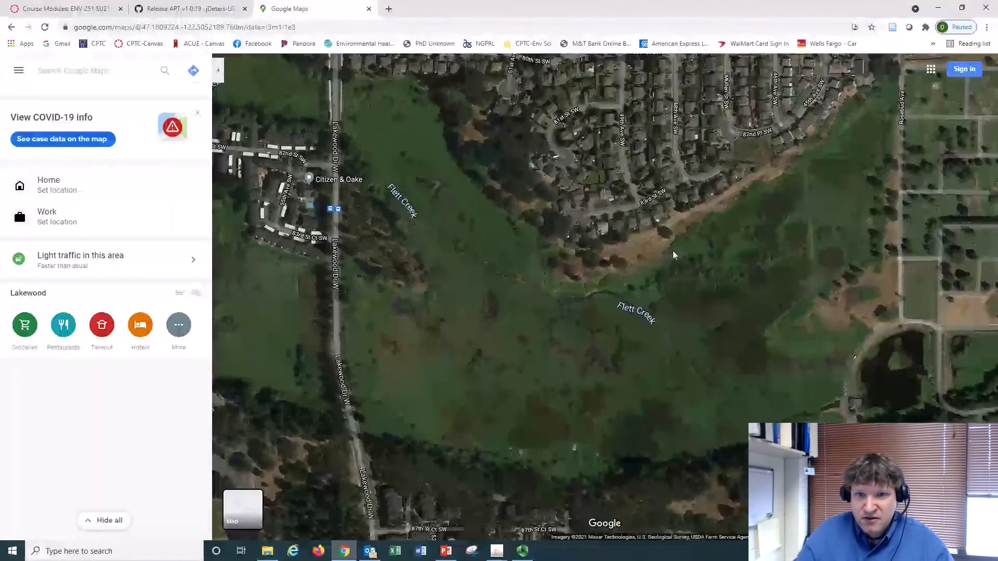
click(672, 256)
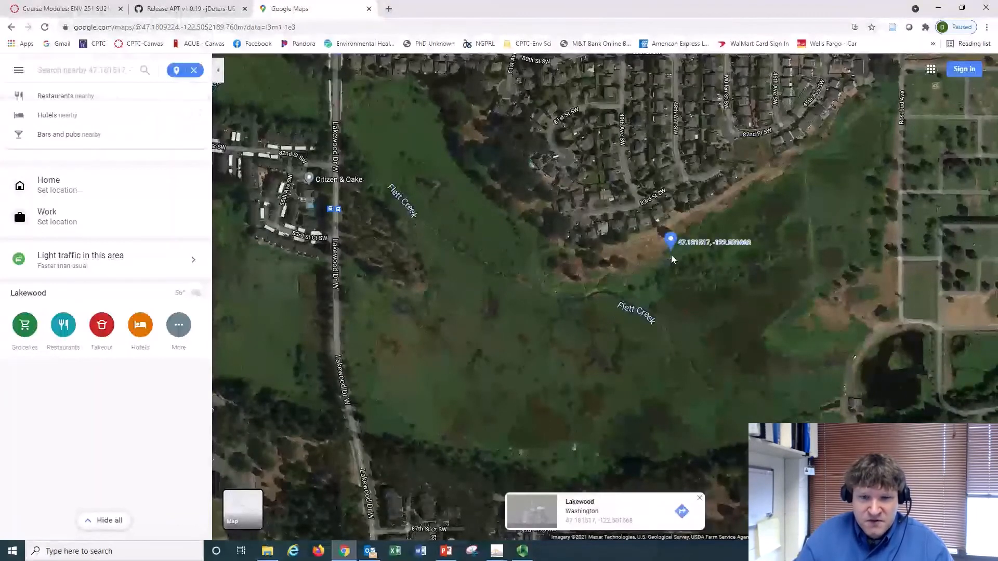
drag(670, 247, 747, 251)
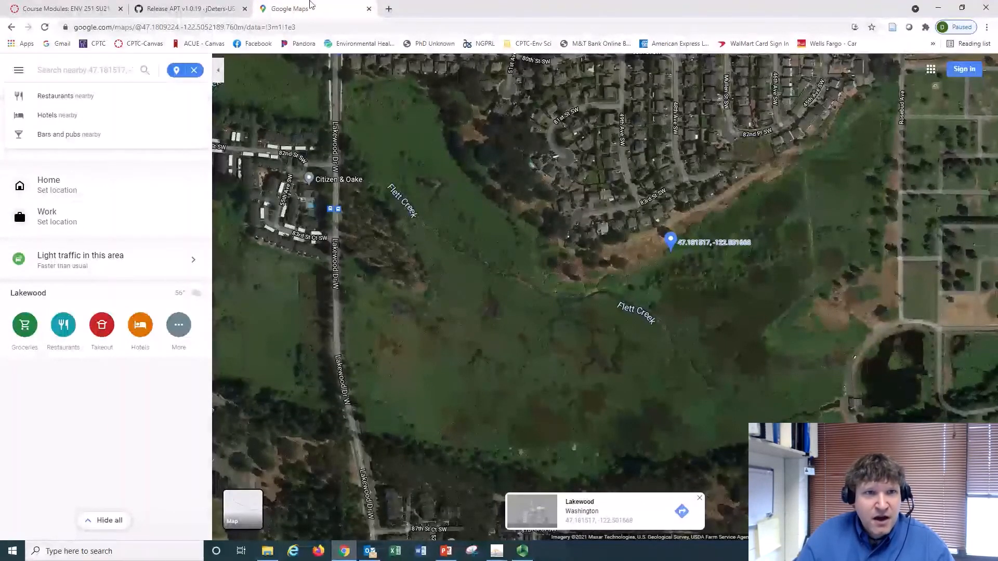
Move the Google Maps page into its own window on the other screen and minimize the remaining browser window
drag(311, 5, 997, 28)
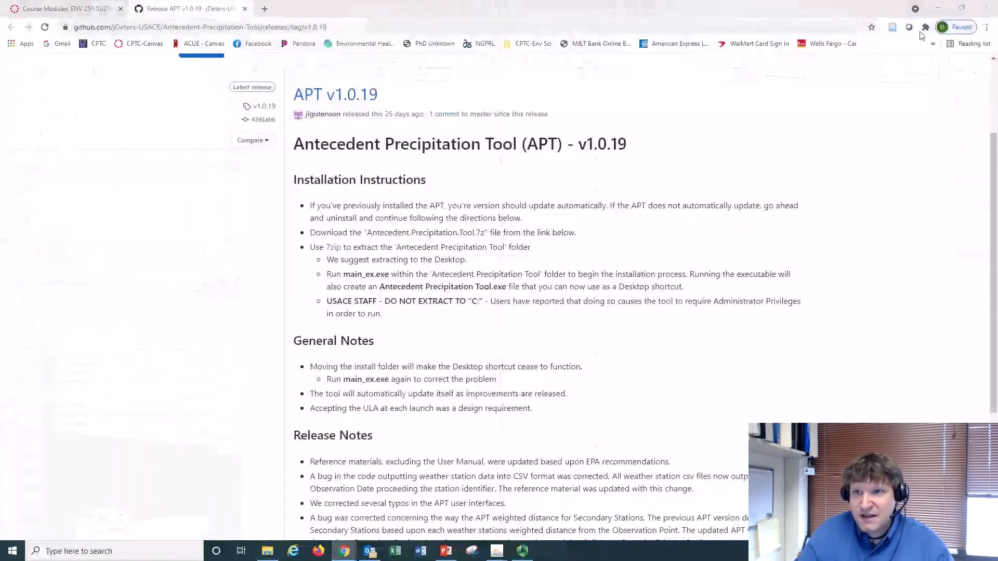
click(936, 6)
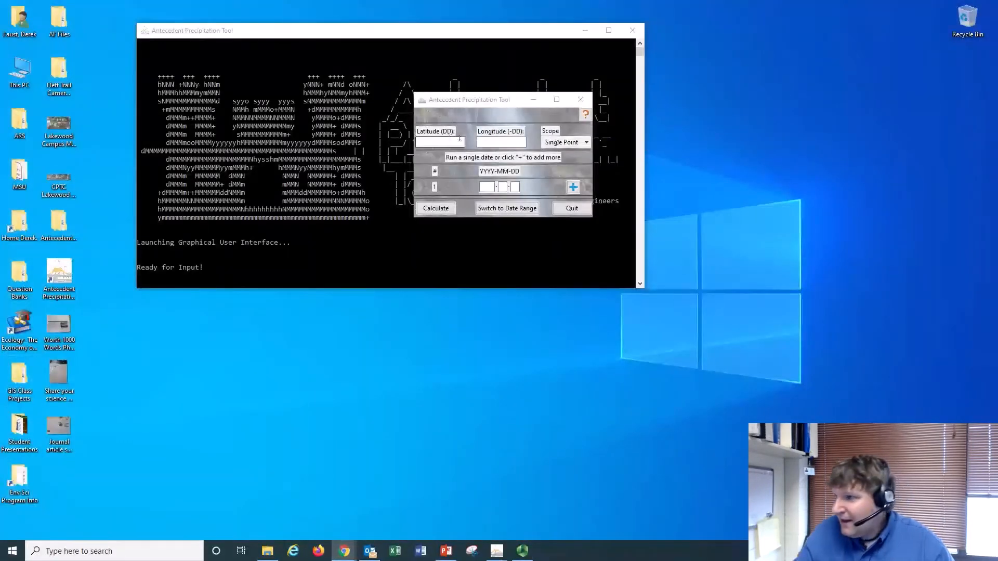
Set the location in the Antecedent Precipitation Tool to latitude 47.181517 and longitude -122.501668
click(426, 145)
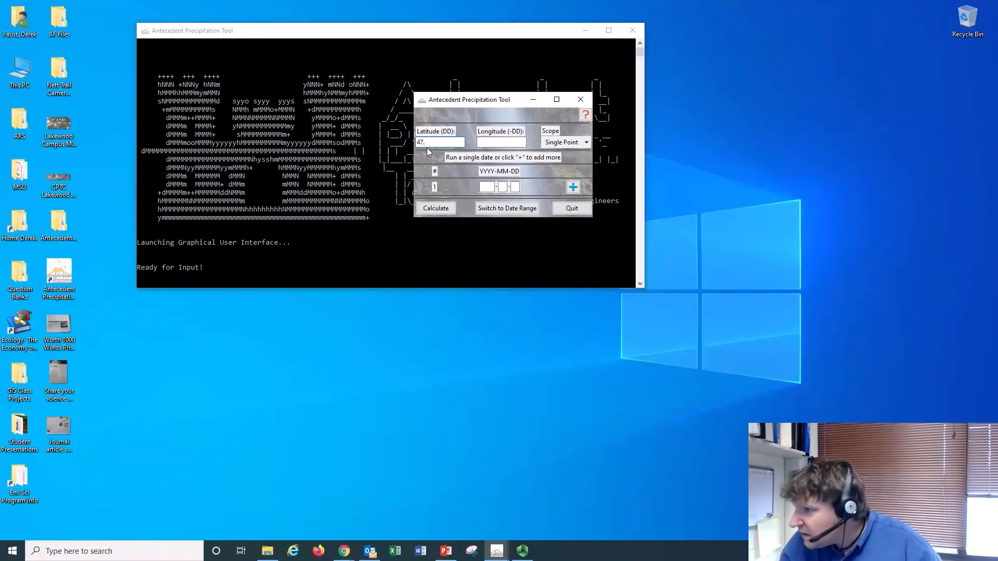
text(47.18)
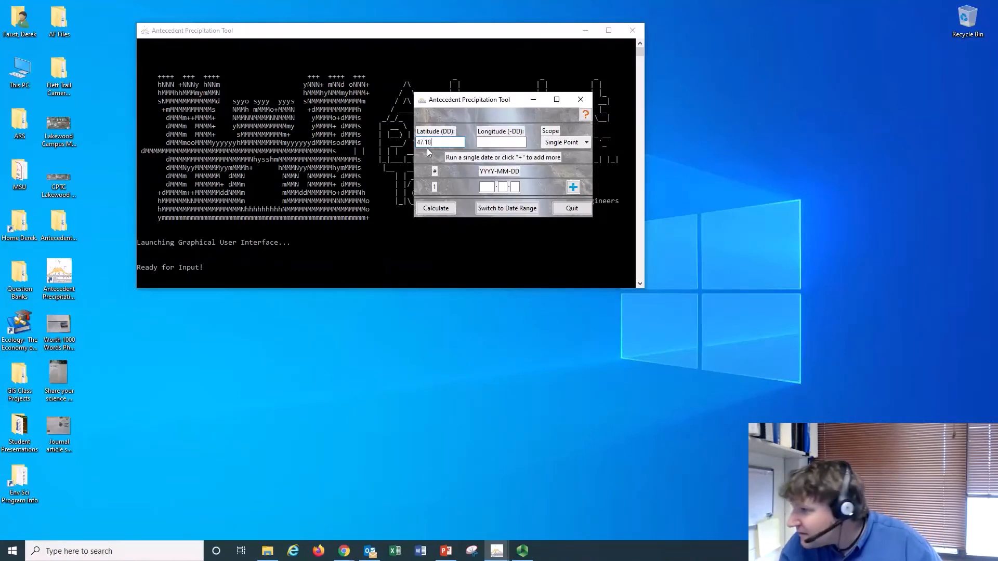
text(1)
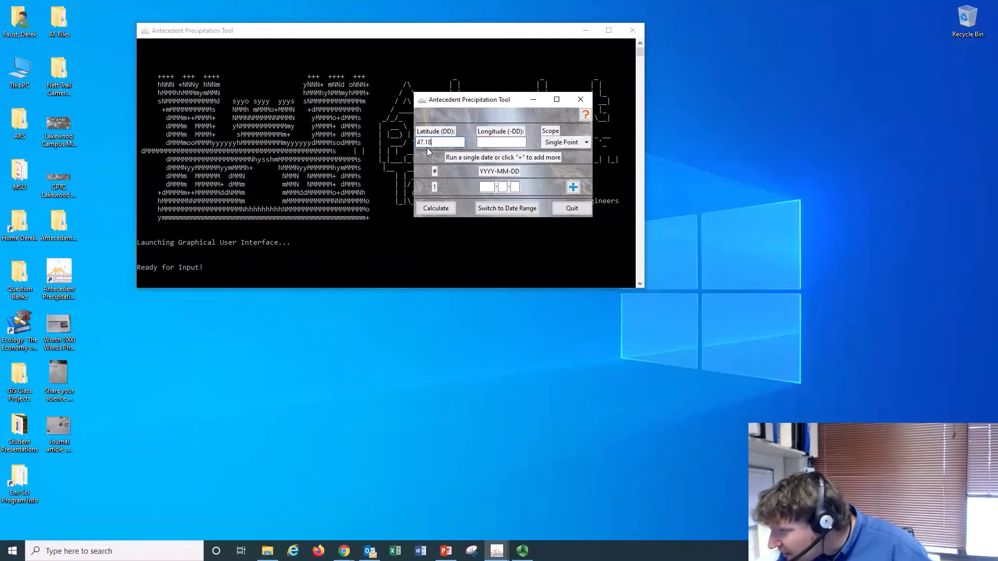
text(51)
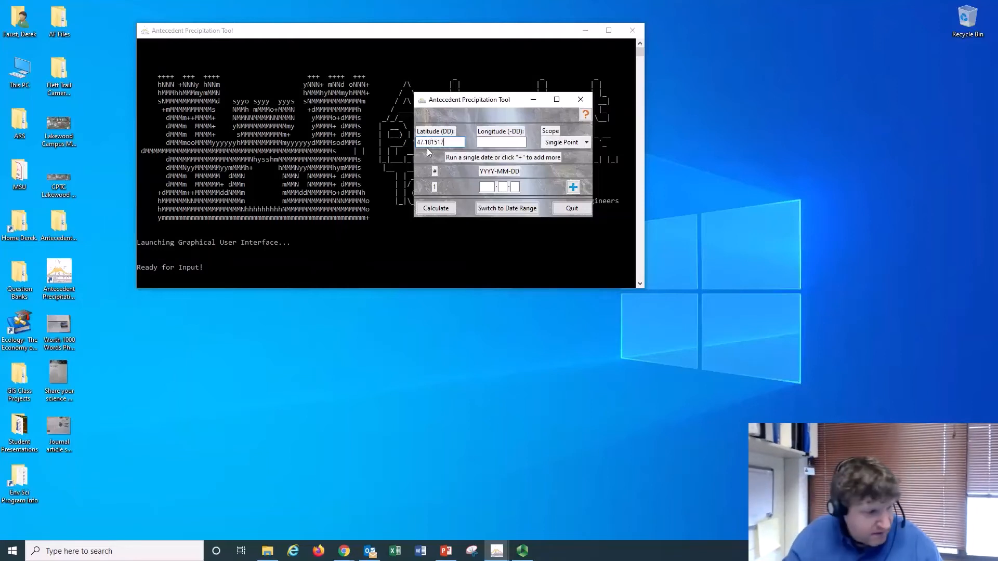
text(7)
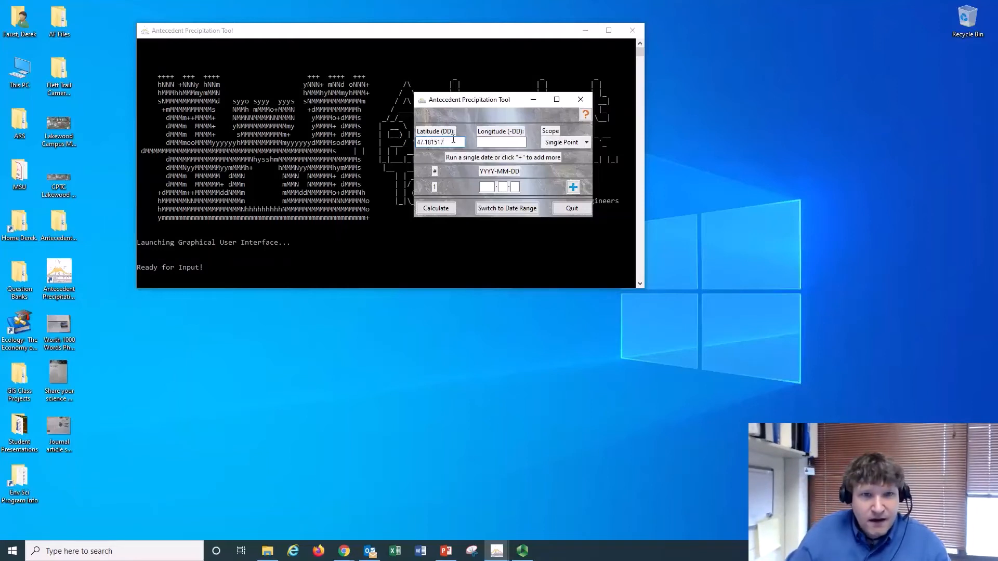
click(488, 141)
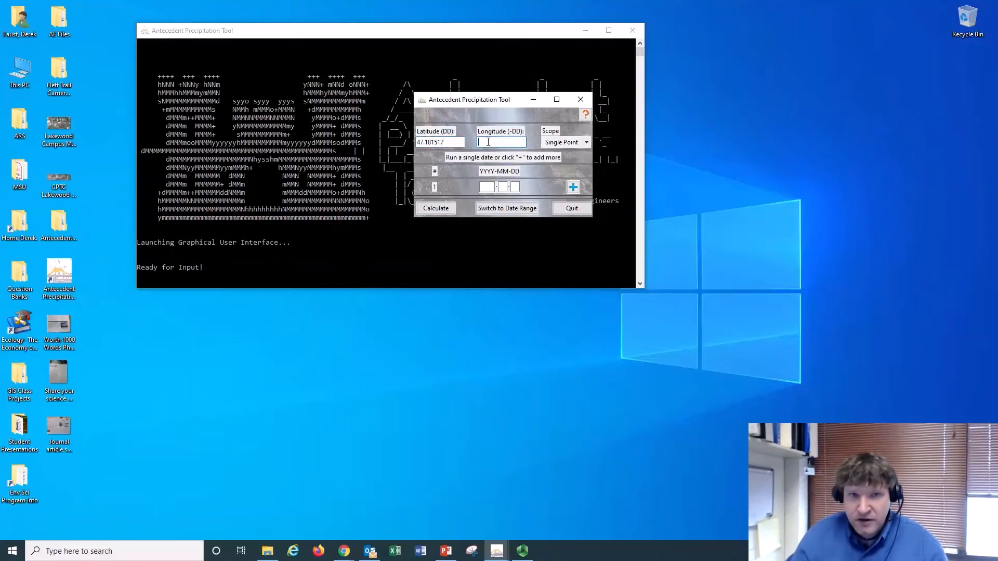
text(-12)
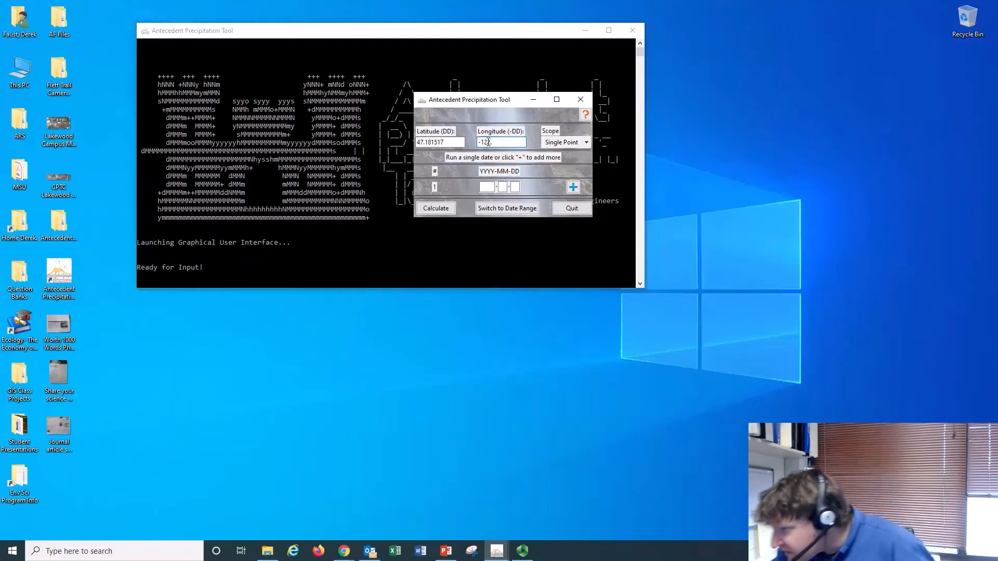
text(2.50)
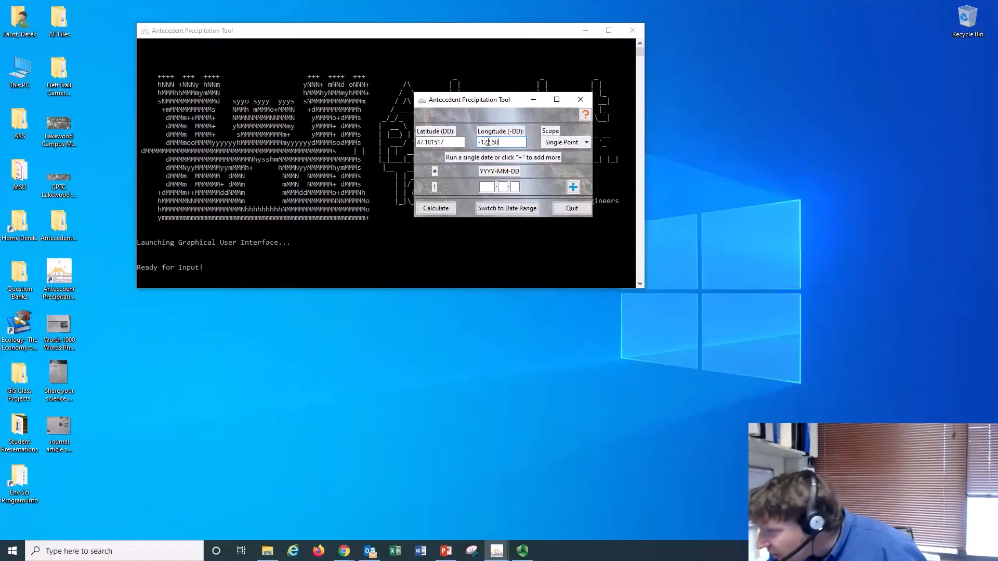
text(1668)
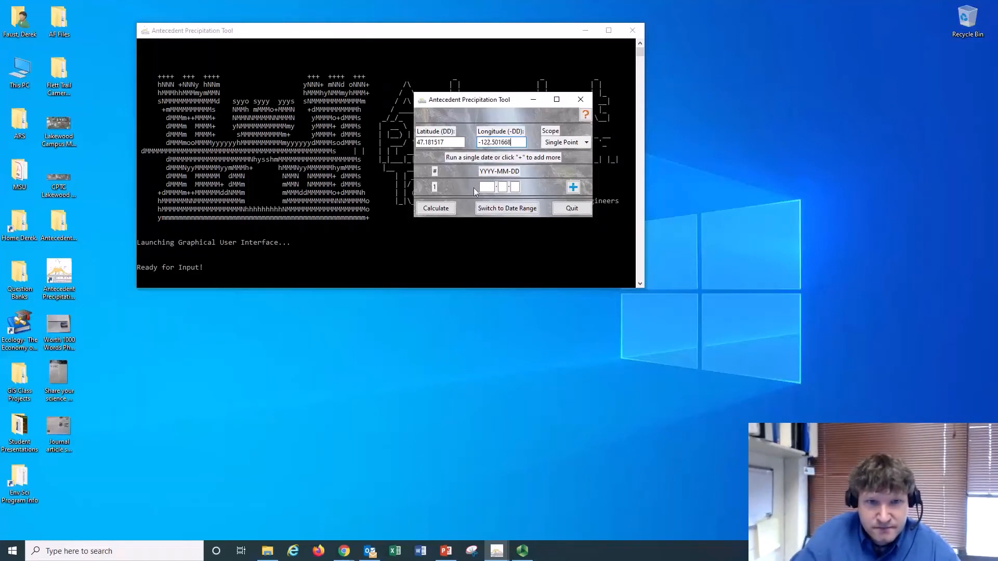
Enter 2021-05-28 as the observation date and try to run the calculation
click(488, 186)
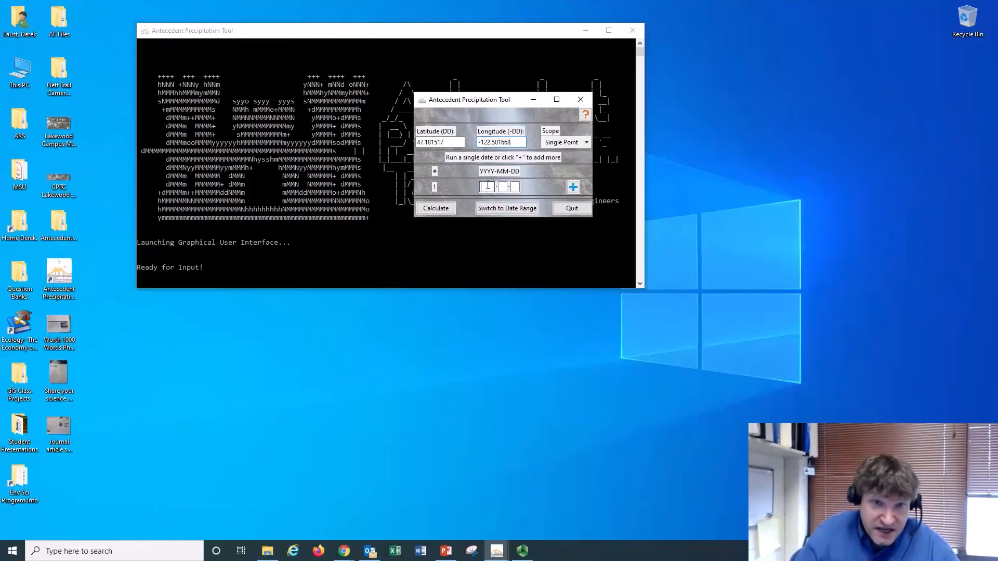
text(2021)
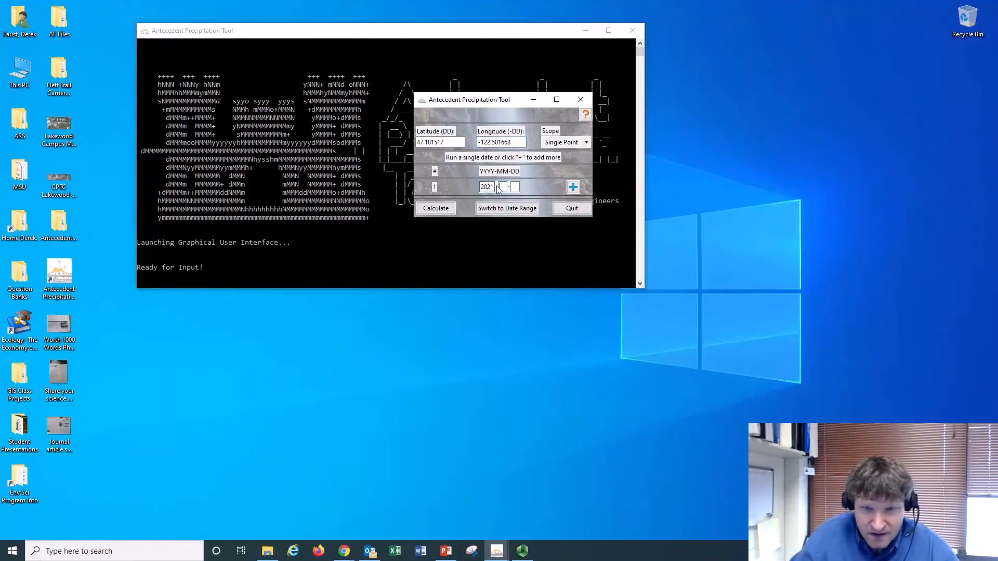
text(05)
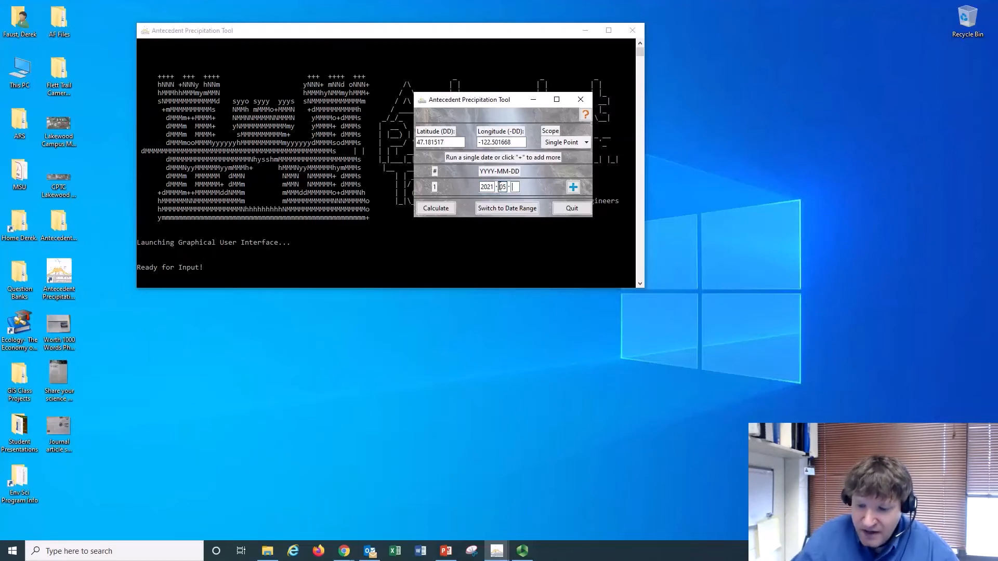
text(28)
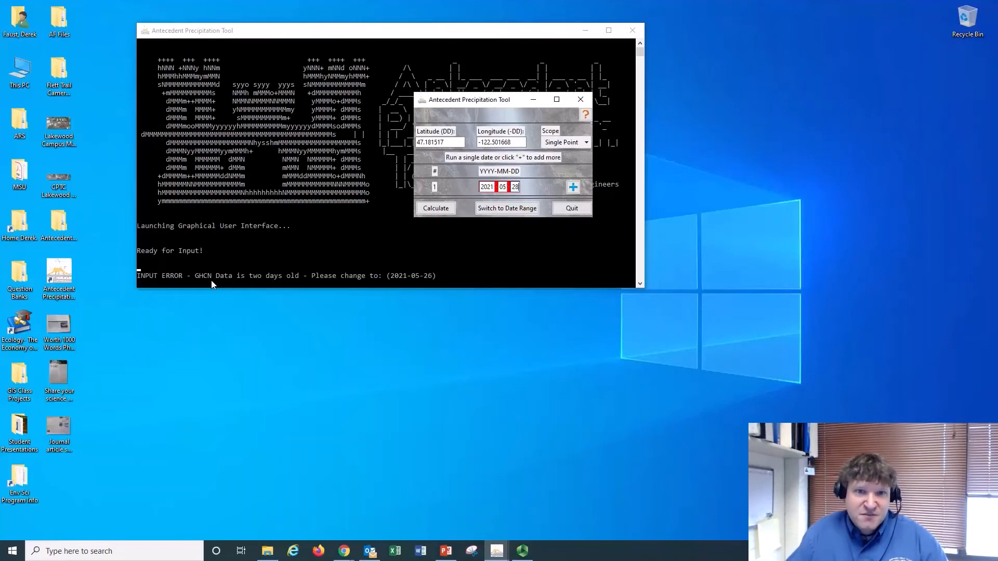
Change the observation date to 2021-05-26 and calculate the antecedent precipitation report
key(BackSpace)
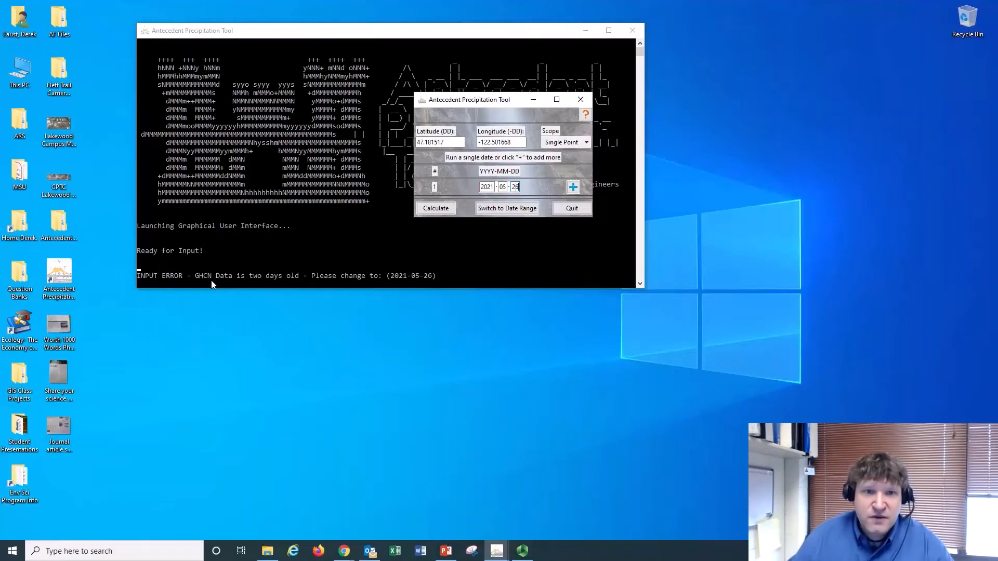
click(434, 209)
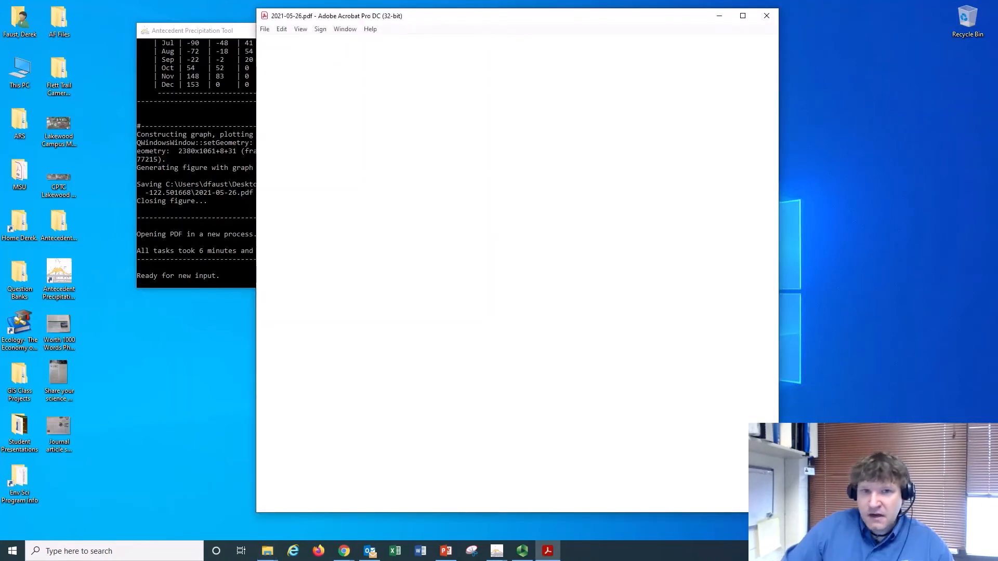
Maximize the PDF report and inspect the Station Data files in the output folder, returning to the coordinates folder
click(743, 15)
drag(997, 99, 475, 72)
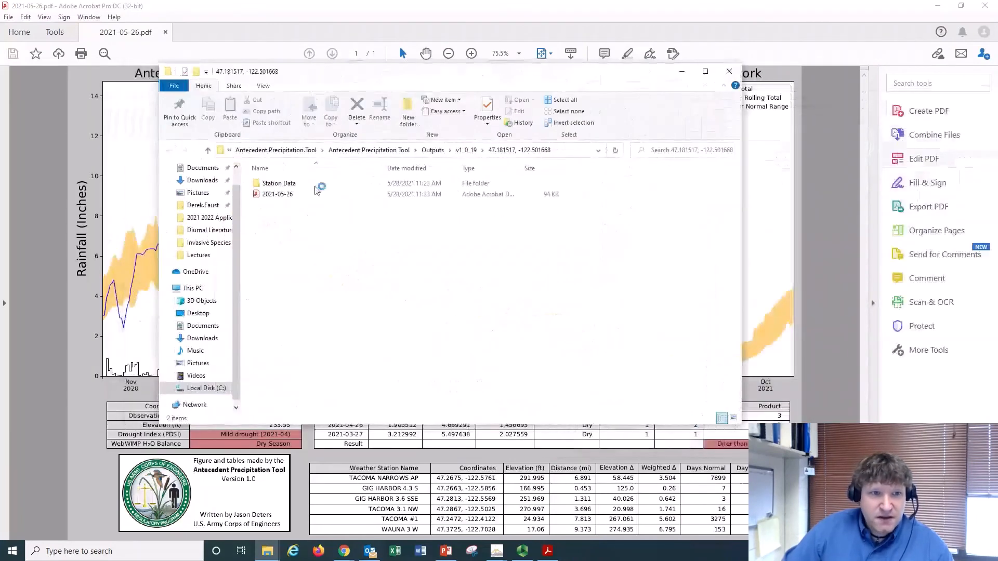
double_click(286, 185)
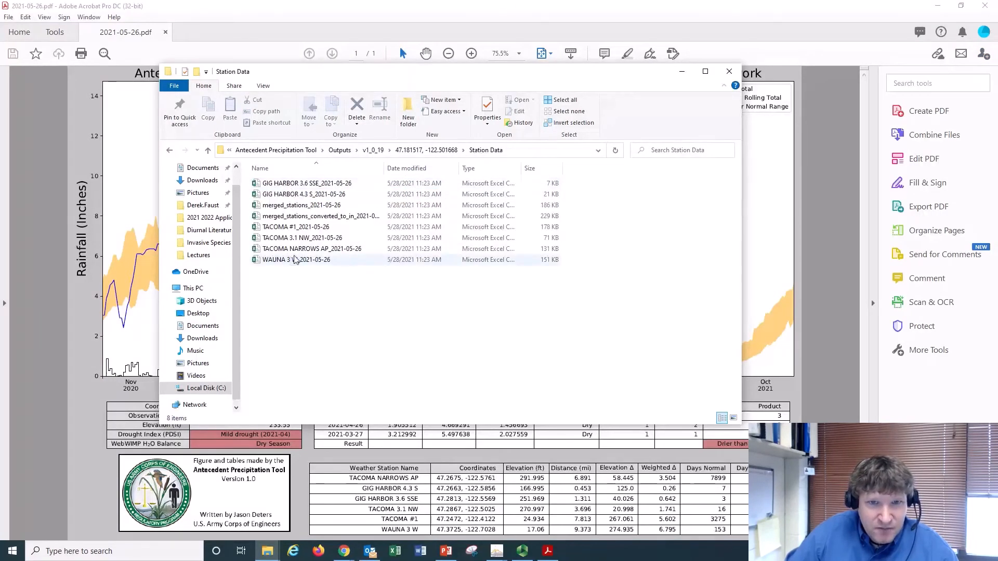
drag(520, 167, 550, 167)
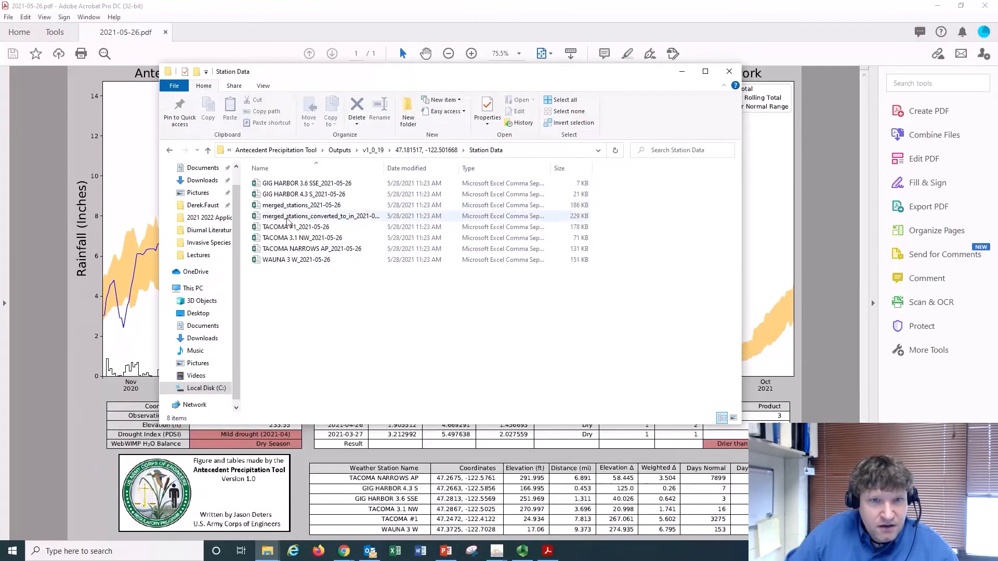
click(430, 150)
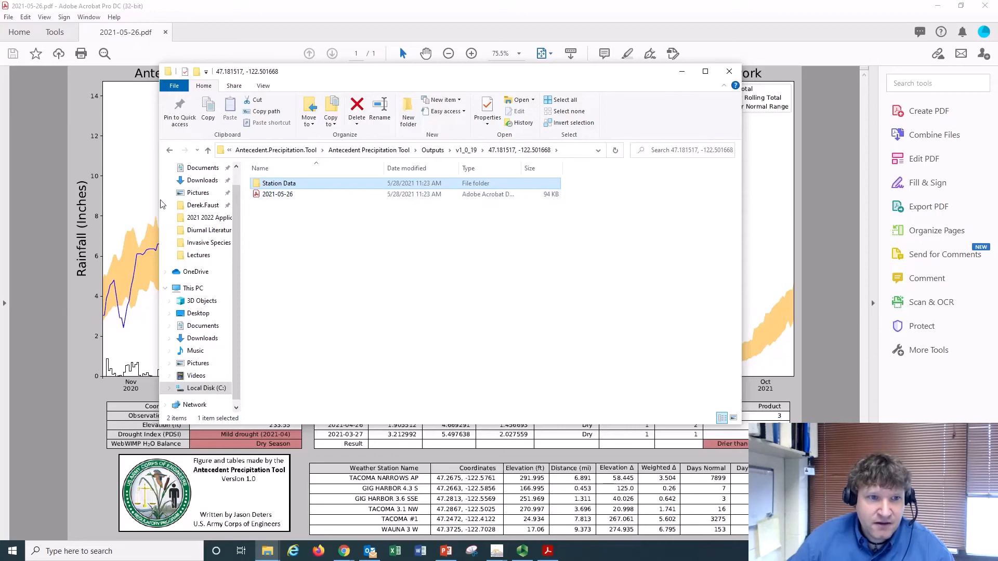
Review the 2021-05-26 report's precipitation graph and tables, and minimize the report and output folder windows
click(87, 148)
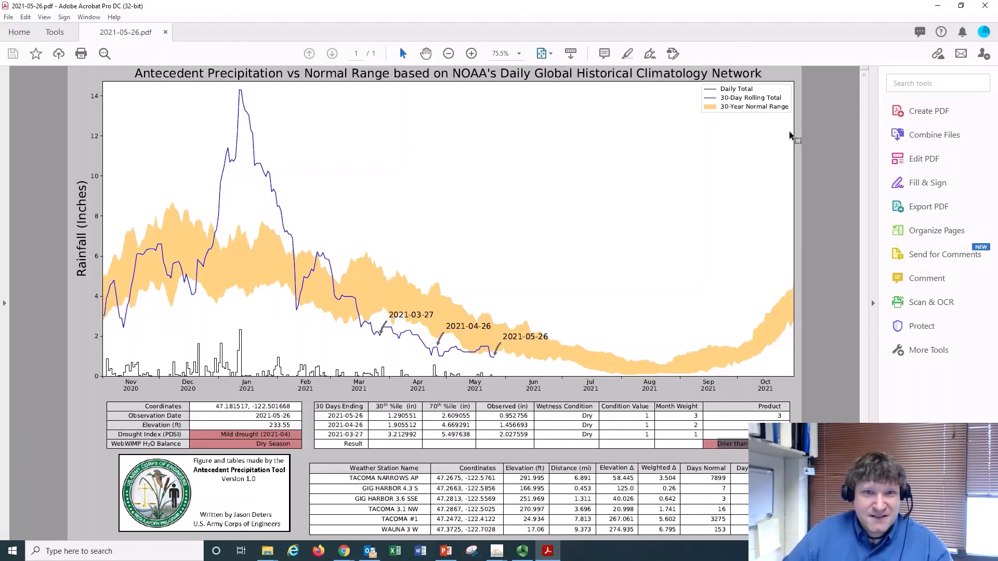
click(936, 5)
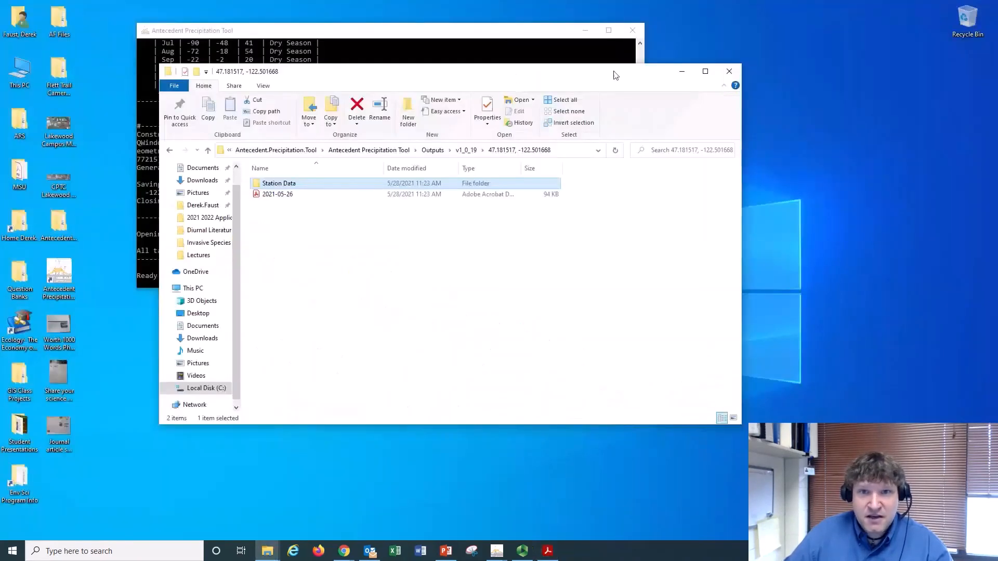
click(681, 71)
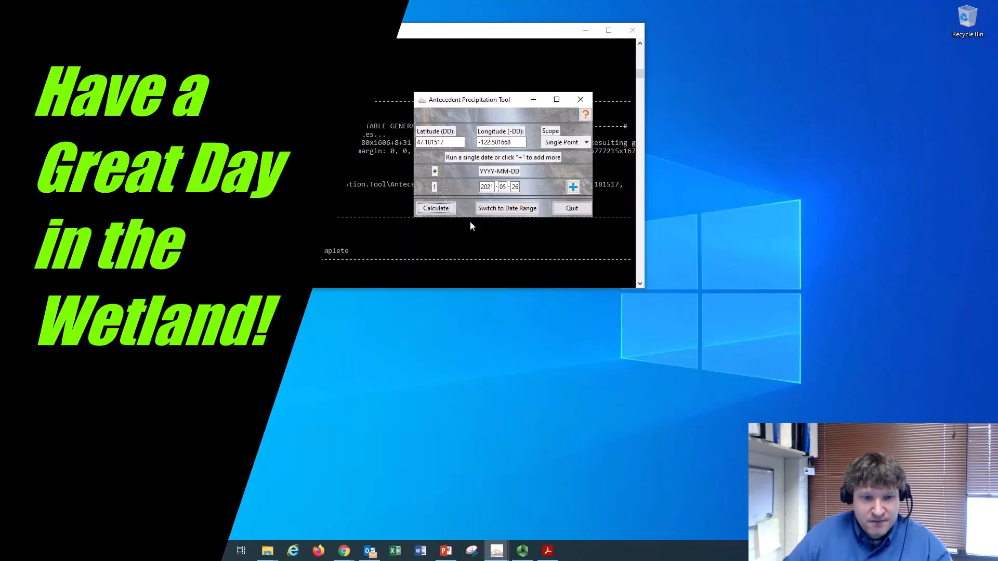
mouse_move(521, 559)
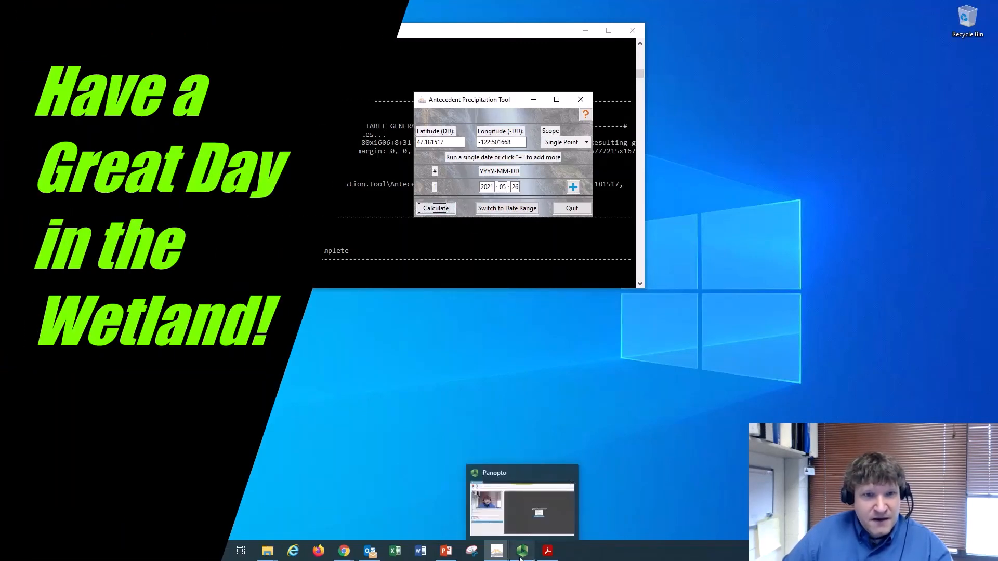
click(521, 559)
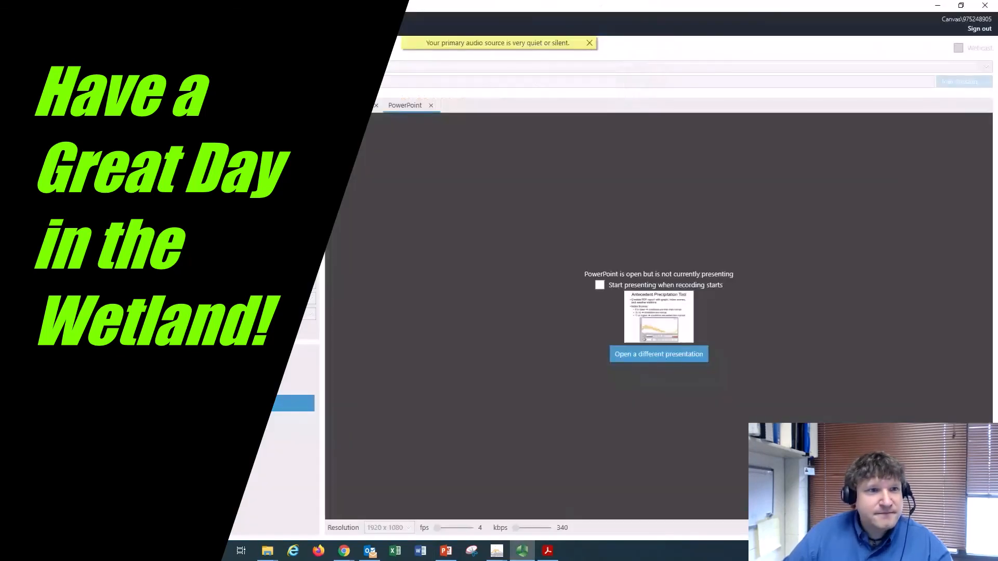